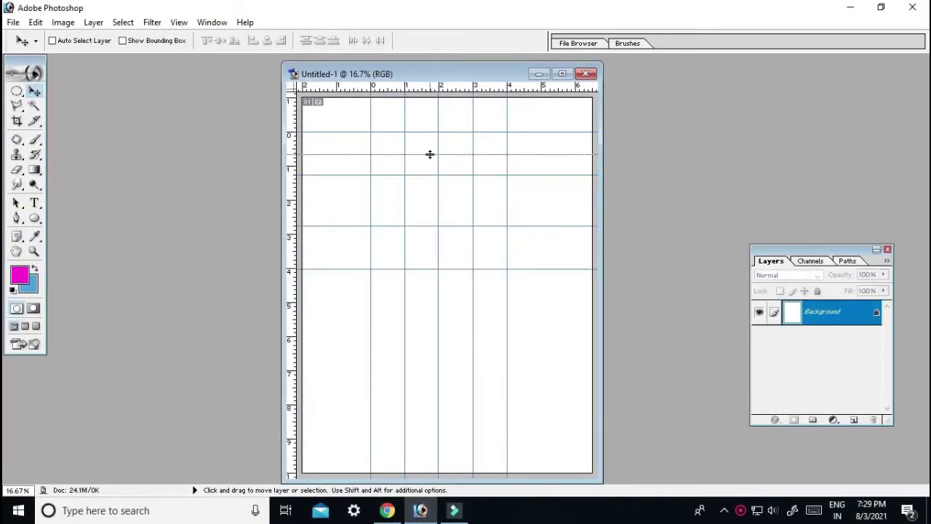
- Position horizontal guides evenly at the whole-inch marks on the canvas
{"action": "left_click_drag", "start_coordinate": [430, 154], "coordinate": [432, 149]}
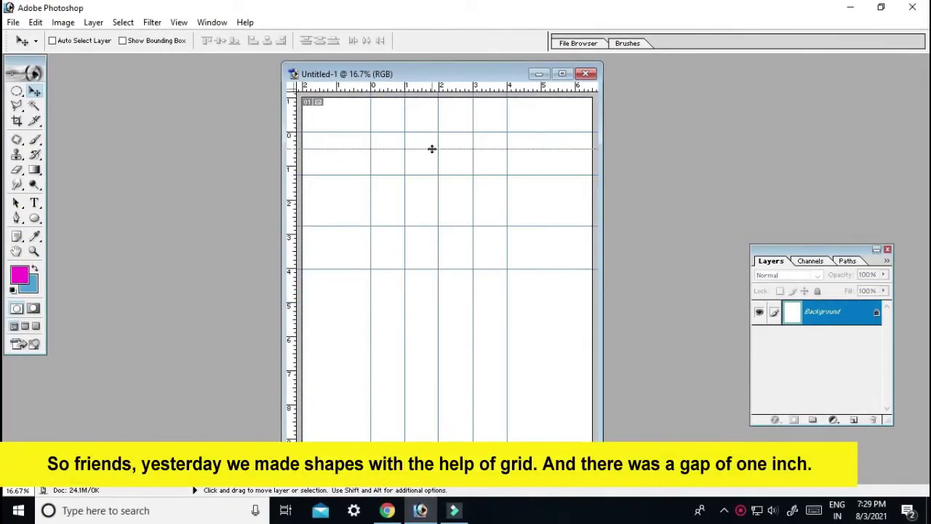
{"action": "left_click_drag", "start_coordinate": [430, 90], "coordinate": [427, 118]}
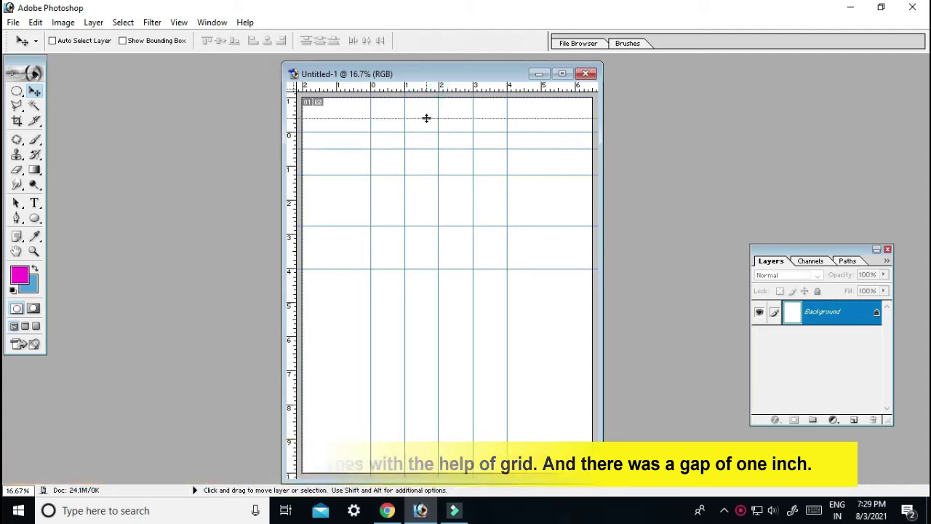
{"action": "left_click_drag", "start_coordinate": [426, 118], "coordinate": [407, 199]}
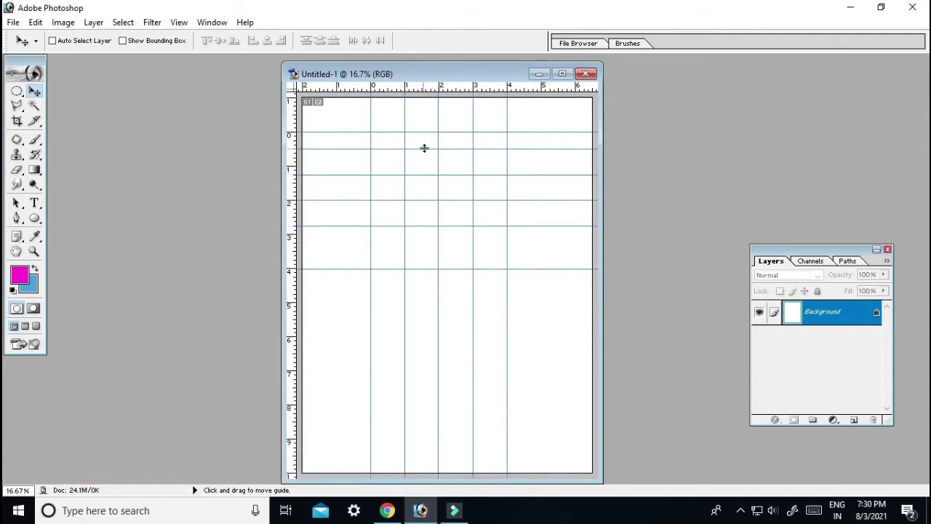
{"action": "left_click_drag", "start_coordinate": [424, 147], "coordinate": [411, 242]}
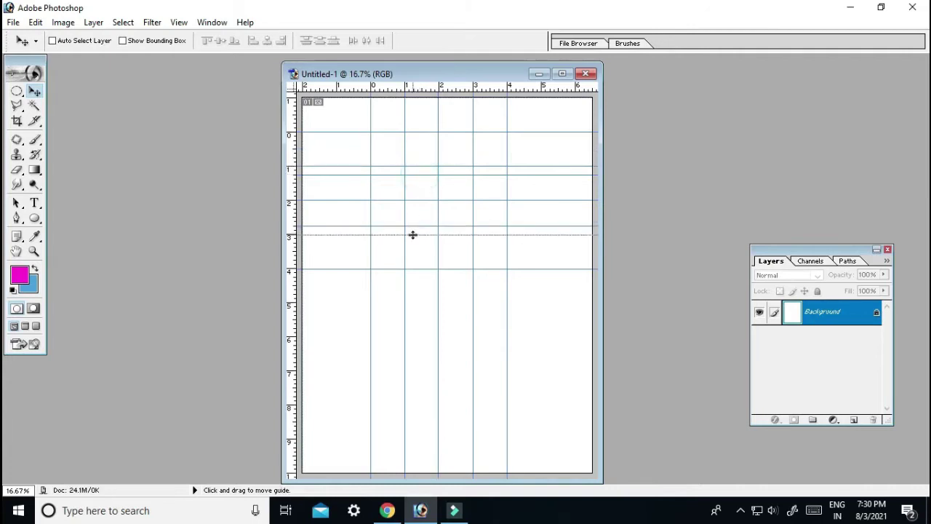
{"action": "mouse_move", "coordinate": [412, 242]}
{"action": "left_mouse_down"}
{"action": "mouse_move", "coordinate": [414, 233]}
{"action": "mouse_move", "coordinate": [416, 263]}
{"action": "left_mouse_up"}
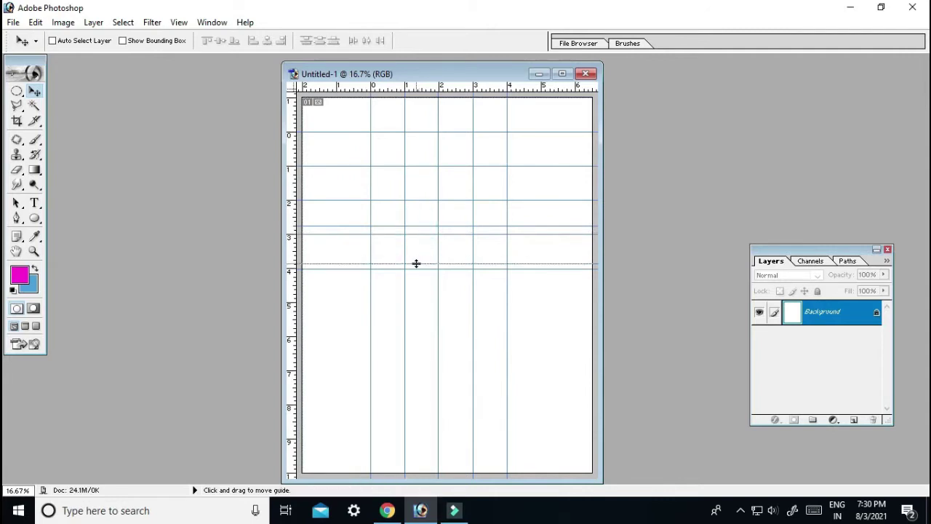
{"action": "left_click_drag", "start_coordinate": [416, 263], "coordinate": [416, 268]}
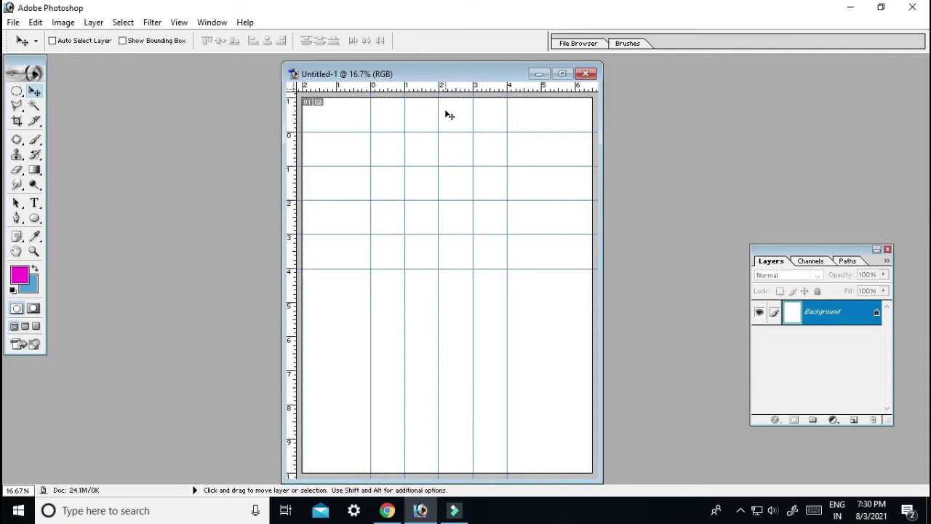
- Add horizontal guides at each half-inch mark down to 3.5 inches
{"action": "left_click_drag", "start_coordinate": [449, 93], "coordinate": [439, 148]}
{"action": "left_click_drag", "start_coordinate": [449, 93], "coordinate": [441, 183]}
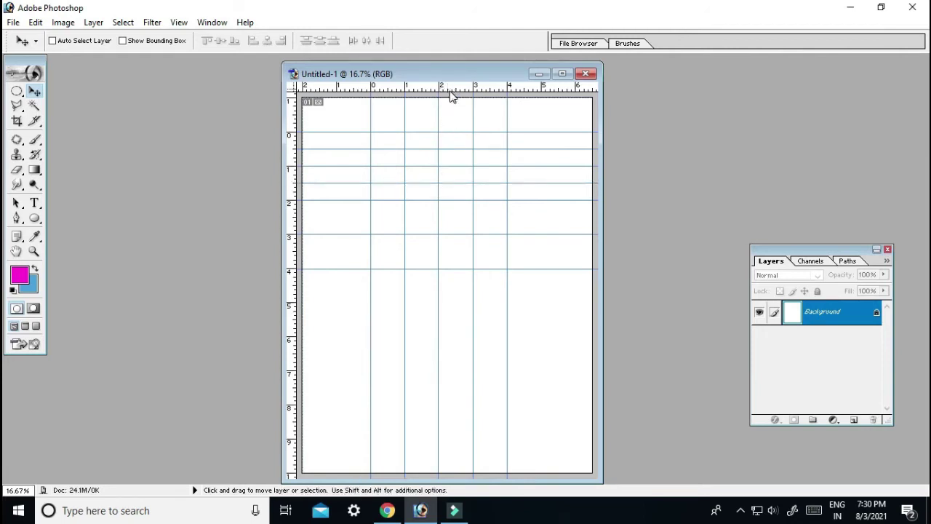
{"action": "left_click_drag", "start_coordinate": [452, 88], "coordinate": [443, 217]}
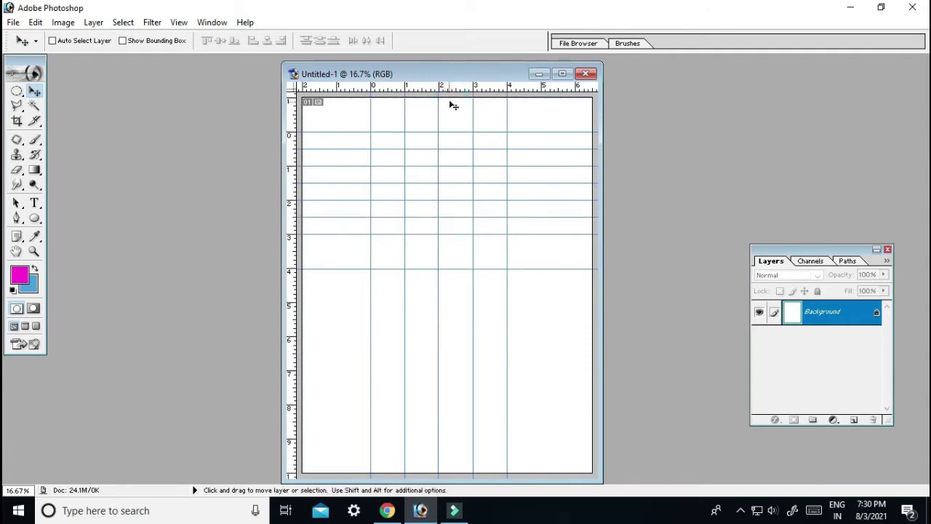
{"action": "left_click_drag", "start_coordinate": [456, 89], "coordinate": [433, 251]}
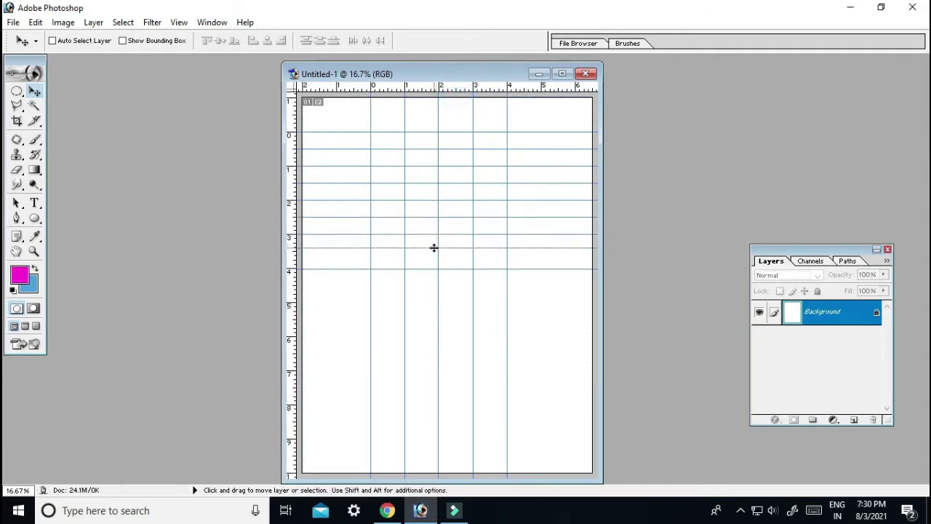
- Drop vertical guides at each half-inch mark between 0 and 4 inches
{"action": "left_click_drag", "start_coordinate": [433, 252], "coordinate": [434, 252]}
{"action": "left_click_drag", "start_coordinate": [293, 218], "coordinate": [387, 233]}
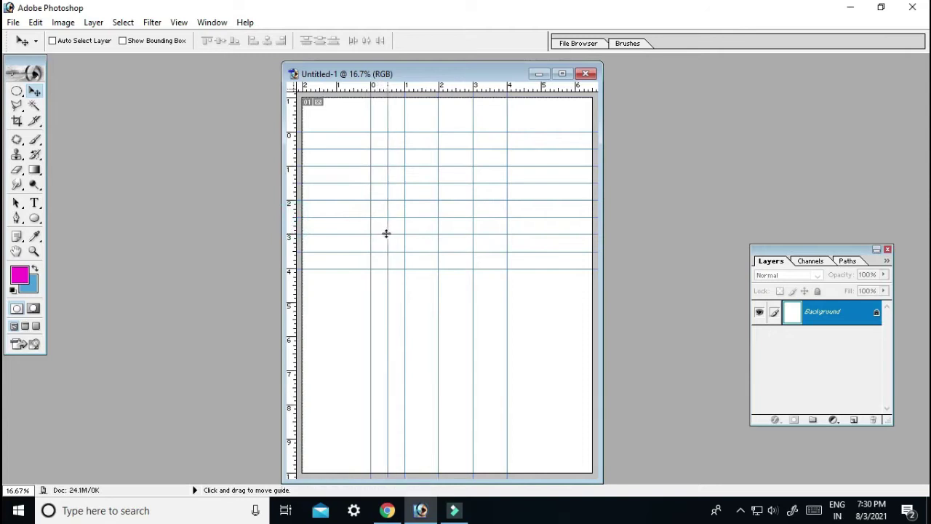
{"action": "left_click_drag", "start_coordinate": [296, 227], "coordinate": [421, 229]}
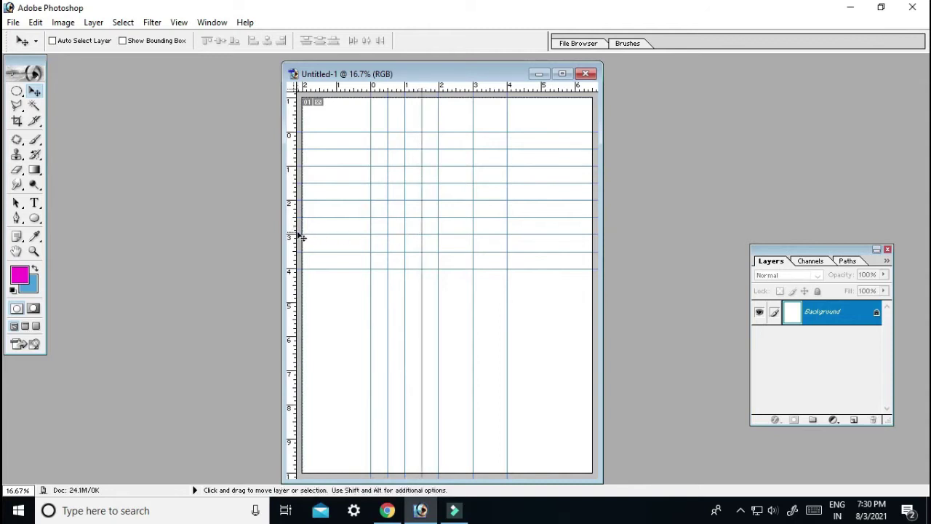
{"action": "left_click_drag", "start_coordinate": [293, 235], "coordinate": [456, 250]}
{"action": "left_click_drag", "start_coordinate": [291, 226], "coordinate": [490, 241]}
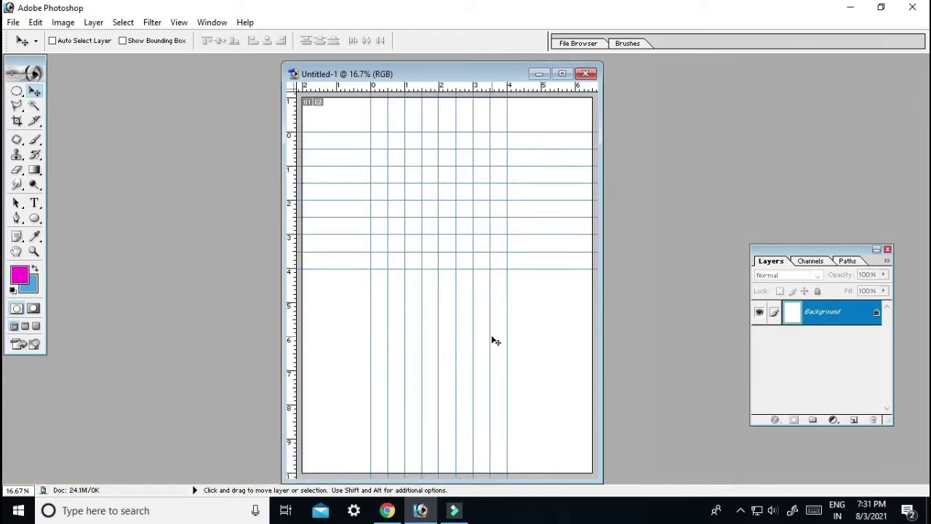
- With the Polygonal Lasso, trace an eight-cornered octagon selection on the guide intersections
{"action": "left_click", "coordinate": [17, 105]}
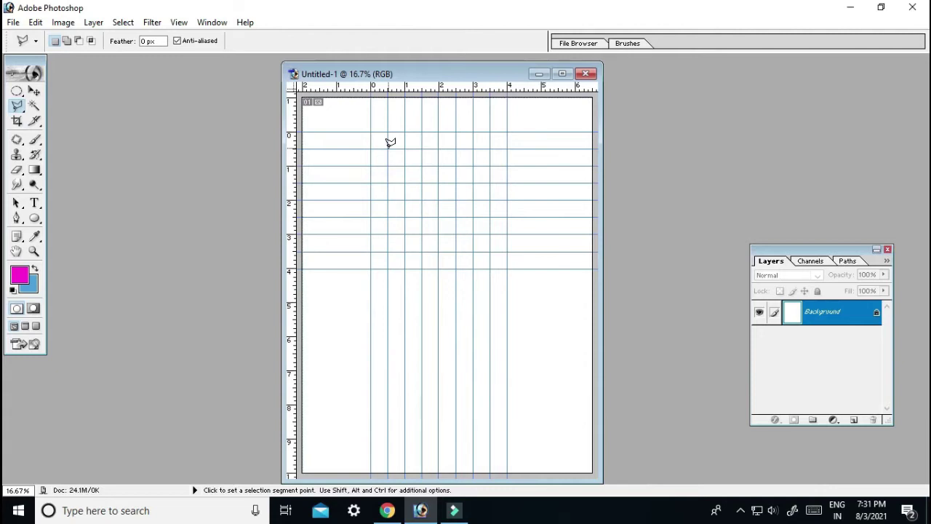
{"action": "left_click", "coordinate": [388, 148]}
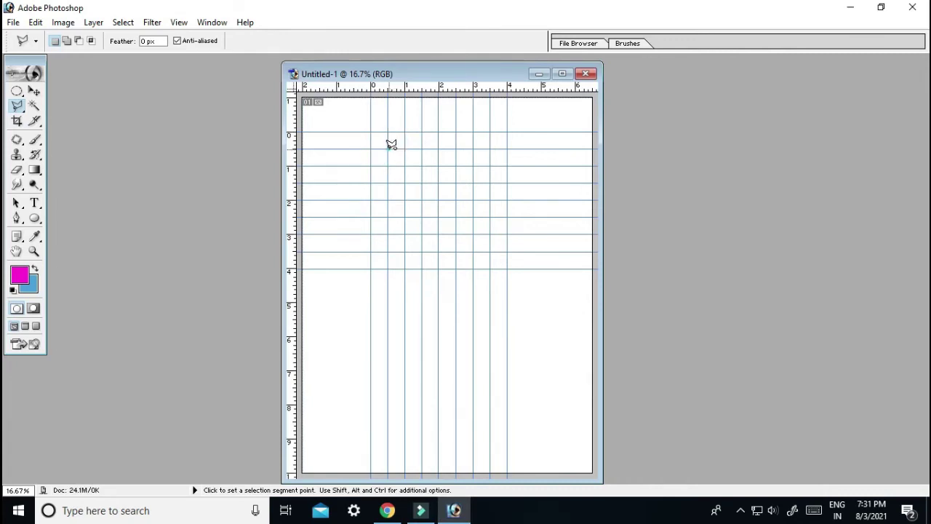
{"action": "left_click", "coordinate": [388, 147]}
{"action": "left_click", "coordinate": [438, 132]}
{"action": "left_click", "coordinate": [491, 147]}
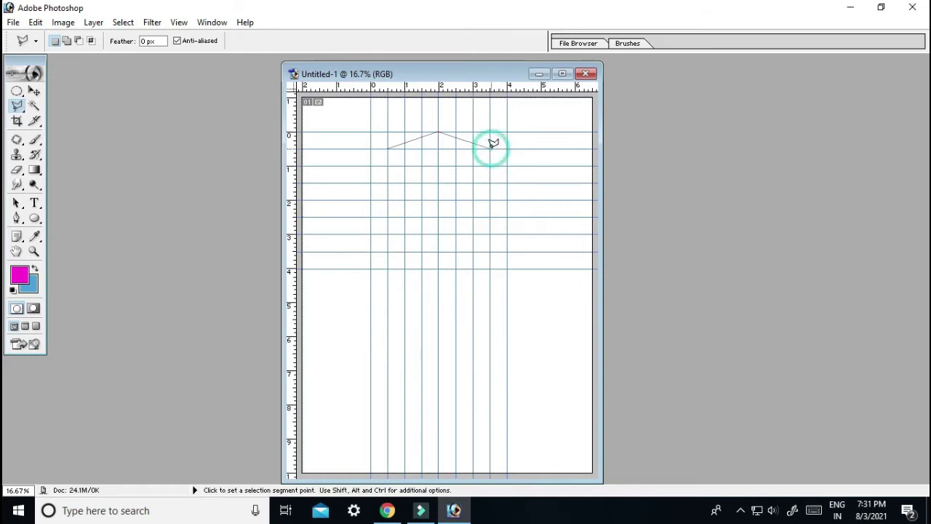
{"action": "left_click", "coordinate": [507, 198]}
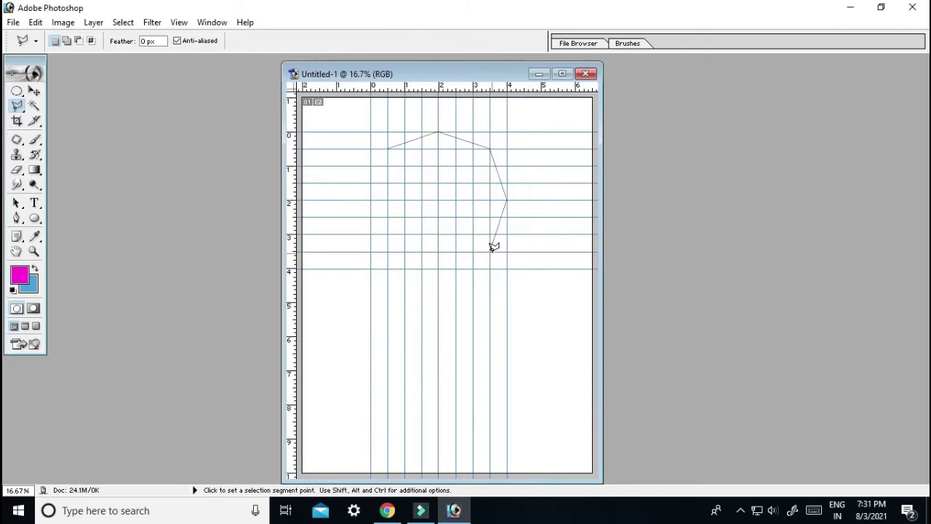
{"action": "left_click", "coordinate": [490, 251]}
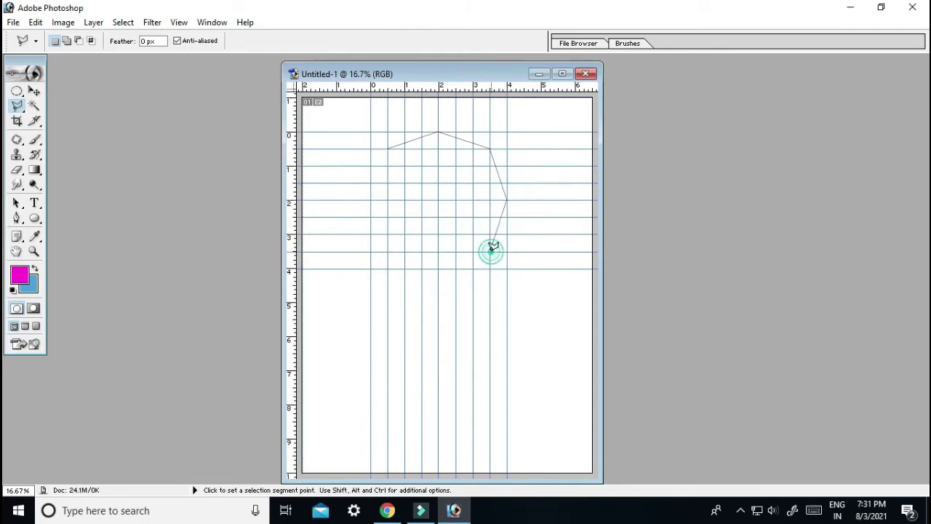
{"action": "left_click", "coordinate": [438, 267]}
{"action": "left_click", "coordinate": [388, 250]}
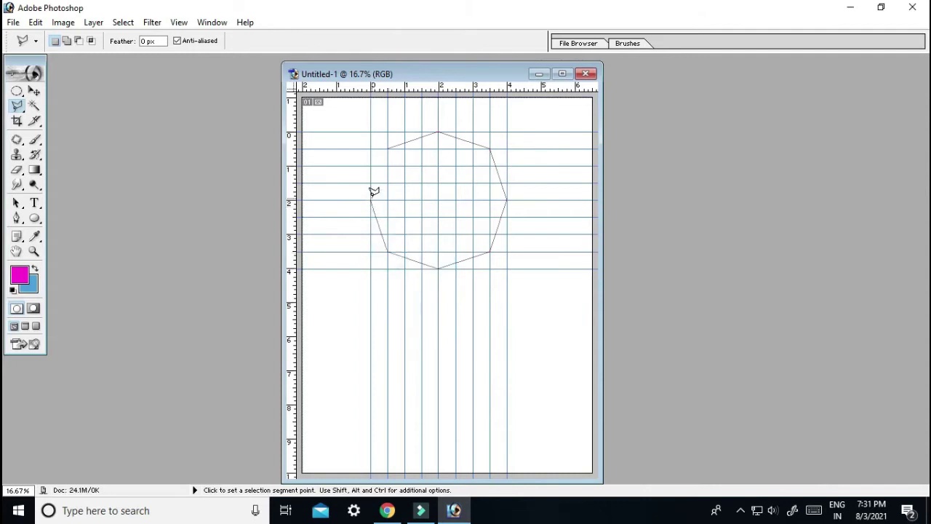
{"action": "left_click", "coordinate": [371, 196]}
{"action": "left_click", "coordinate": [389, 145]}
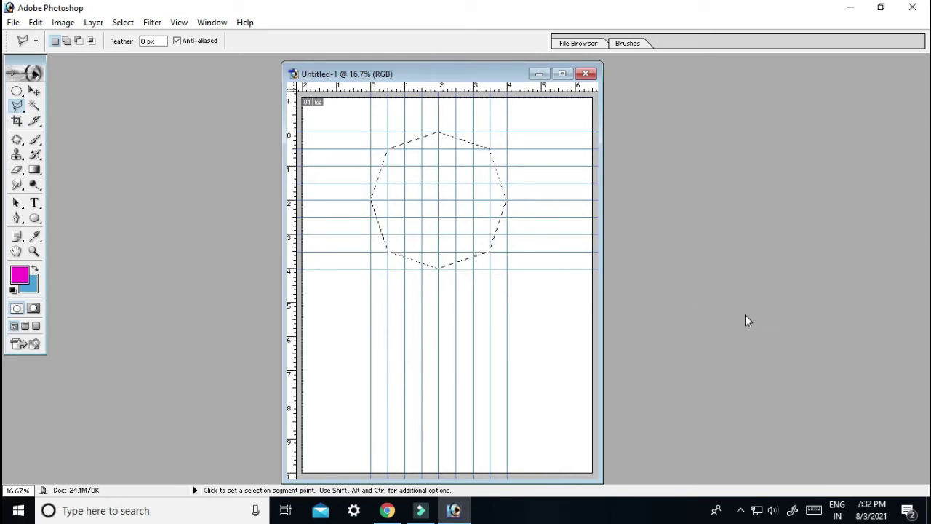
- Create a new layer and set the foreground colour to light green
{"action": "key", "text": "F7"}
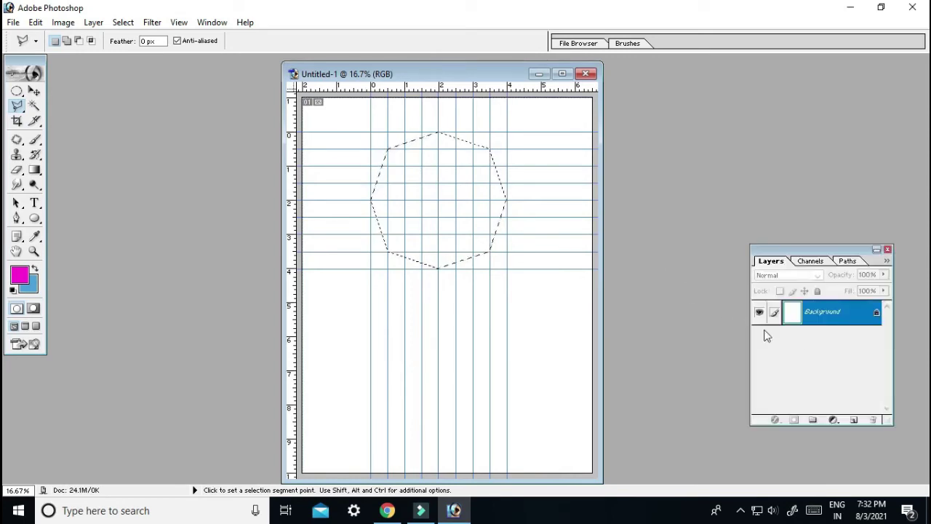
{"action": "left_click", "coordinate": [854, 422]}
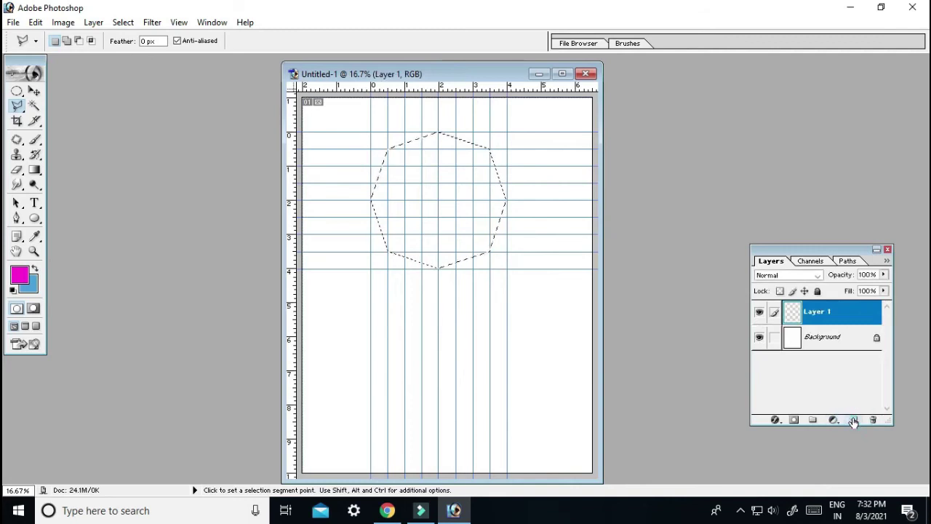
{"action": "left_click", "coordinate": [19, 274]}
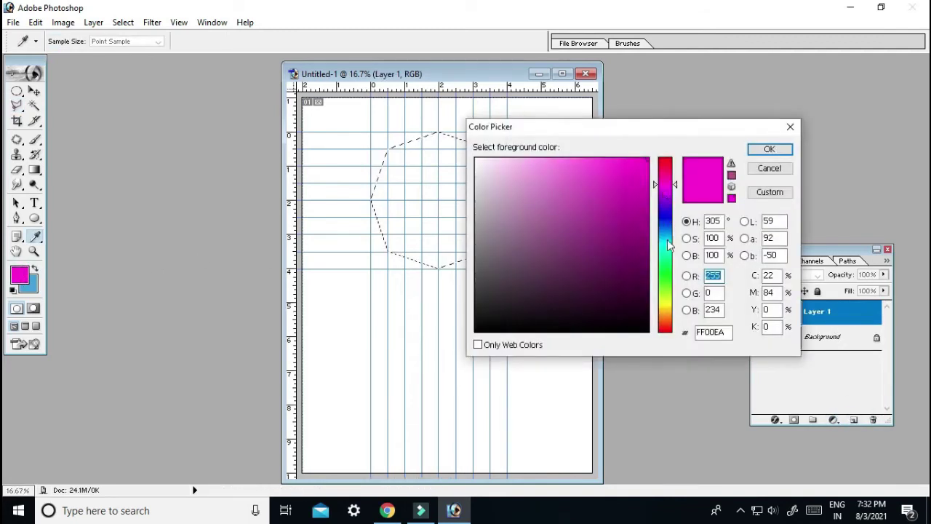
{"action": "left_click", "coordinate": [667, 272]}
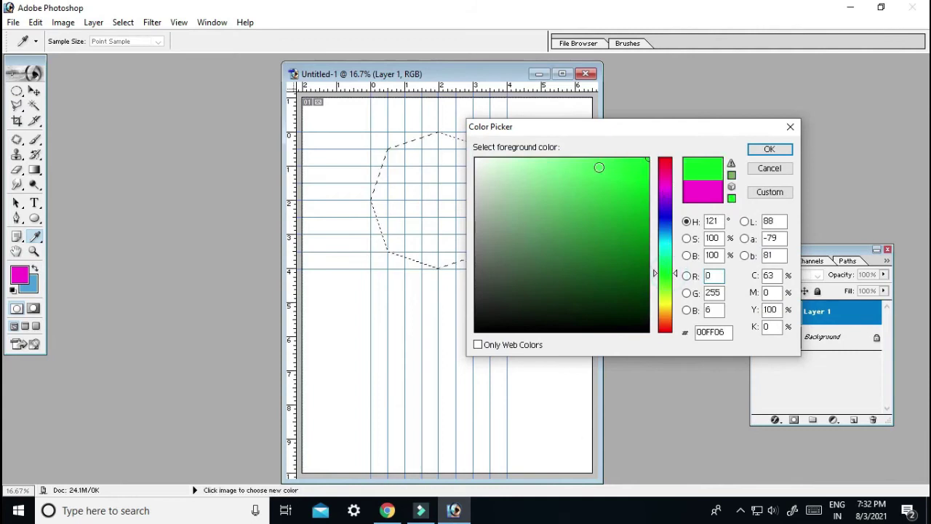
{"action": "left_click", "coordinate": [597, 161]}
{"action": "left_click", "coordinate": [769, 149]}
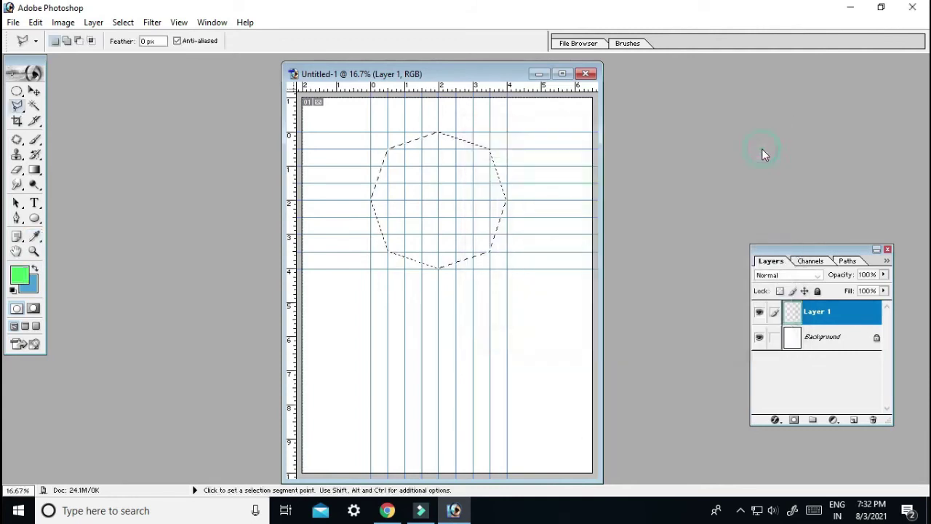
- Fill the octagon selection with the light green (00FF06) foreground colour
{"action": "key", "text": "alt+e"}
{"action": "key", "text": "l"}
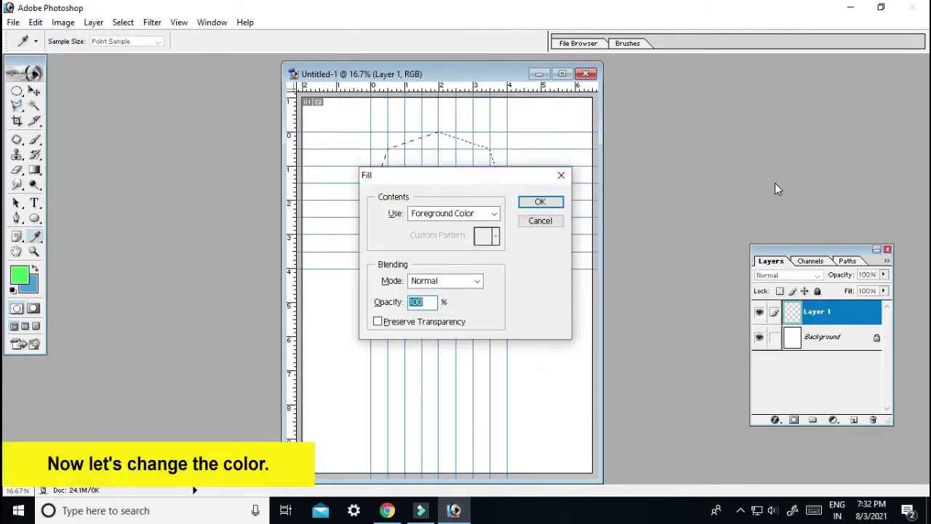
{"action": "key", "text": "Return"}
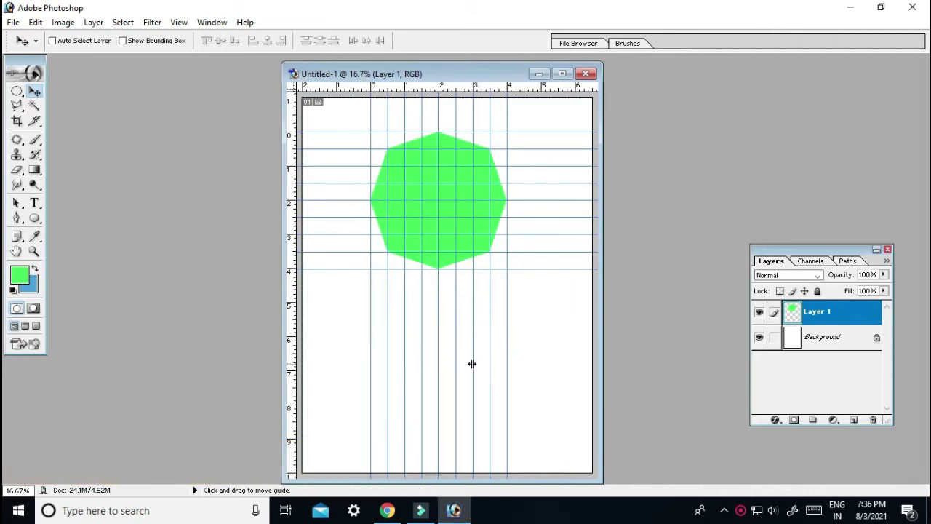
{"action": "key", "text": "l"}
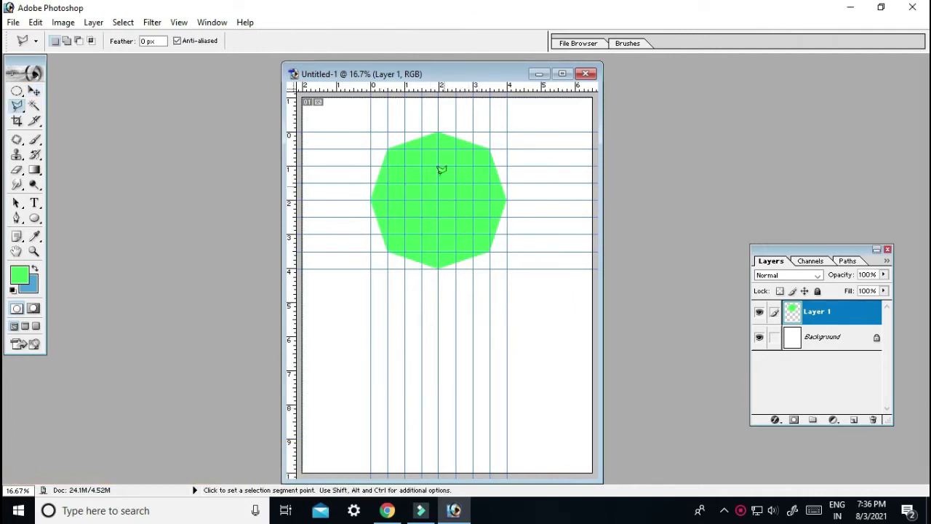
- Add horizontal guides near 5 and 9 inches plus a vertical guide below the octagon
{"action": "mouse_move", "coordinate": [458, 95]}
{"action": "left_mouse_down"}
{"action": "mouse_move", "coordinate": [456, 336]}
{"action": "mouse_move", "coordinate": [467, 301]}
{"action": "left_mouse_up"}
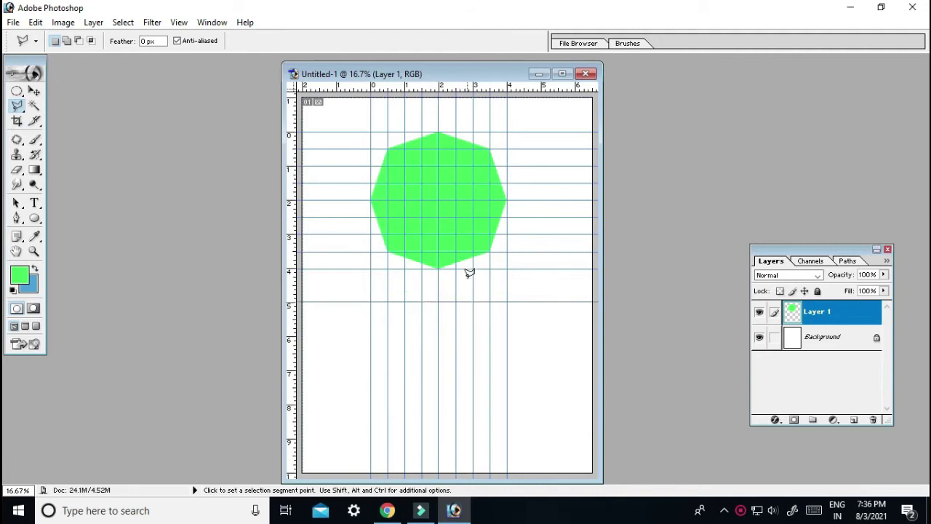
{"action": "left_click_drag", "start_coordinate": [467, 97], "coordinate": [462, 342]}
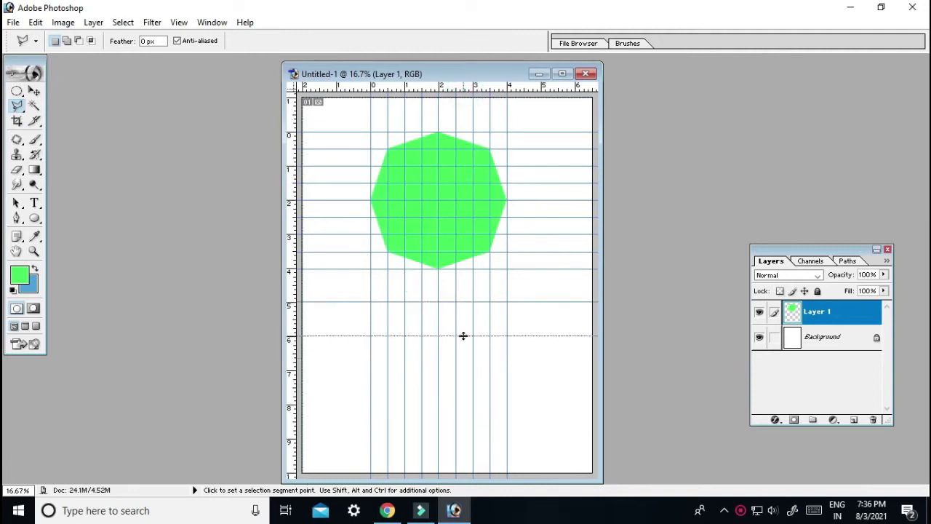
{"action": "left_click_drag", "start_coordinate": [463, 343], "coordinate": [463, 351]}
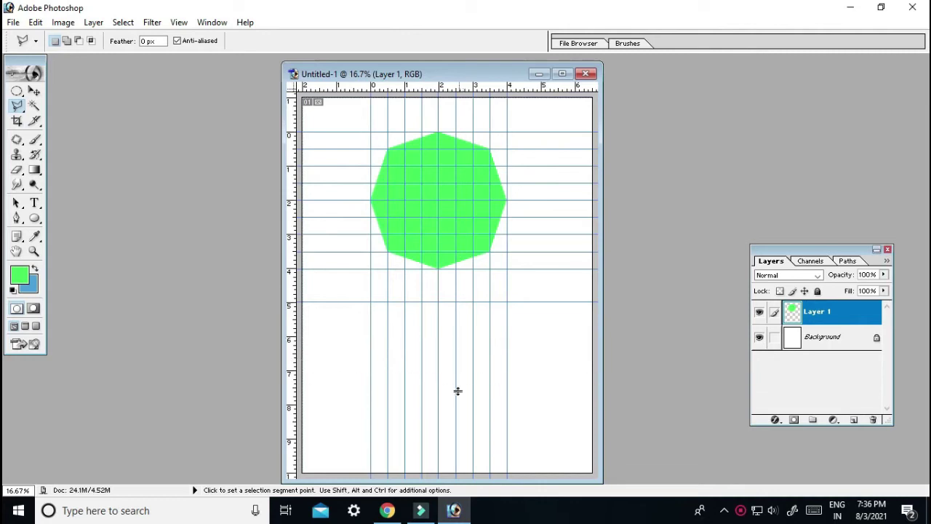
{"action": "left_click_drag", "start_coordinate": [458, 391], "coordinate": [450, 438]}
{"action": "left_click_drag", "start_coordinate": [290, 348], "coordinate": [422, 375]}
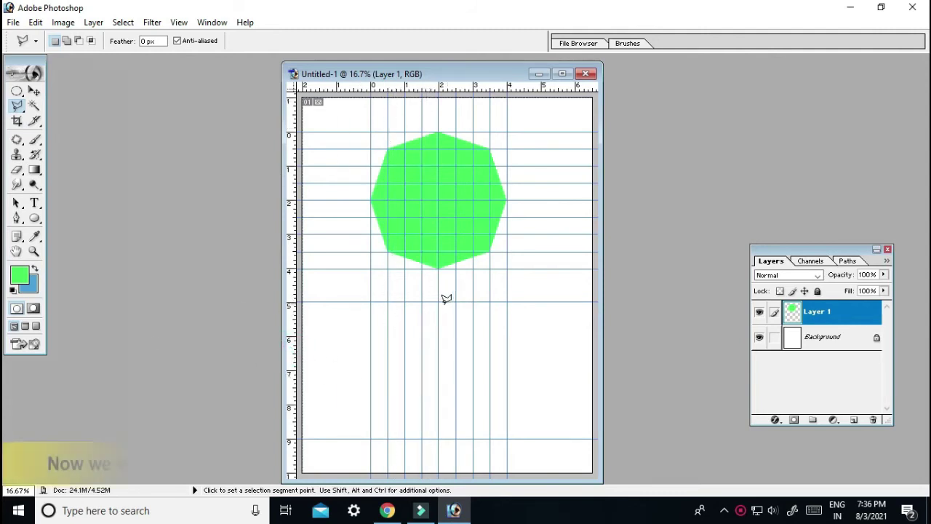
{"action": "left_click", "coordinate": [370, 436]}
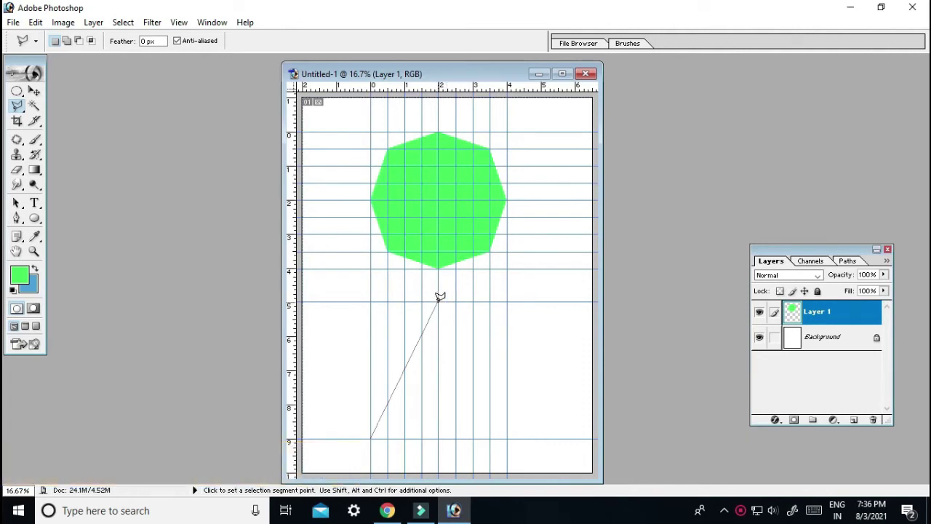
- Hide the palettes and lasso a notched four-point arrowhead between the 5- and 9-inch guides
{"action": "key", "text": "Escape"}
{"action": "key", "text": "shift+Tab"}
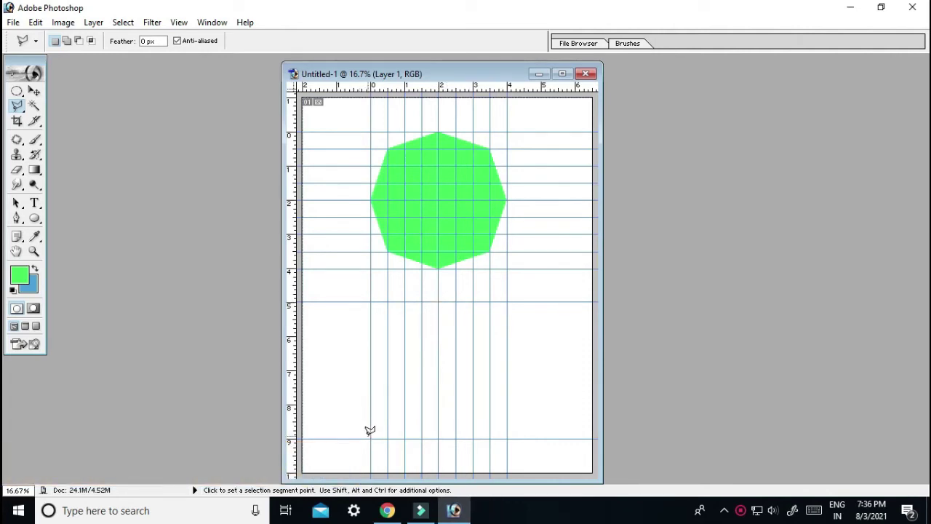
{"action": "left_click", "coordinate": [371, 437]}
{"action": "left_click", "coordinate": [438, 300]}
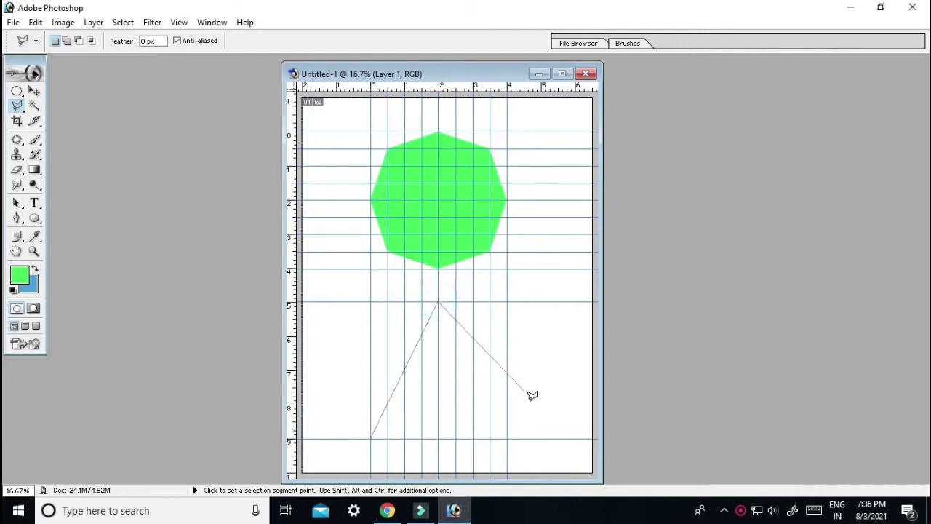
{"action": "left_click", "coordinate": [507, 437]}
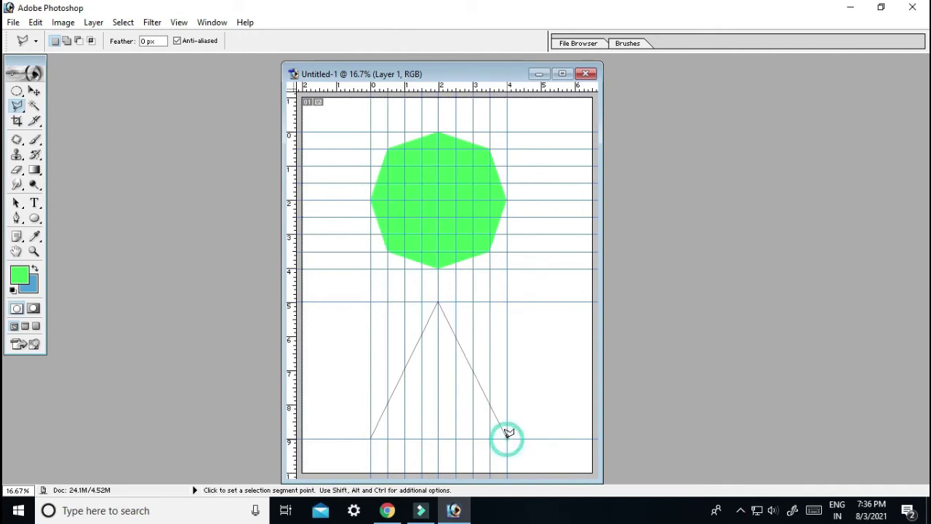
{"action": "left_click", "coordinate": [438, 405]}
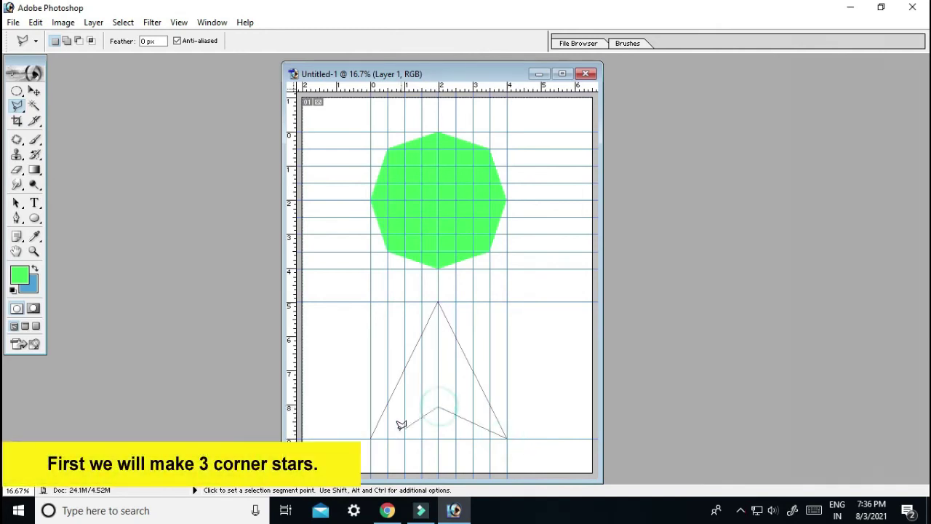
{"action": "left_click", "coordinate": [371, 433]}
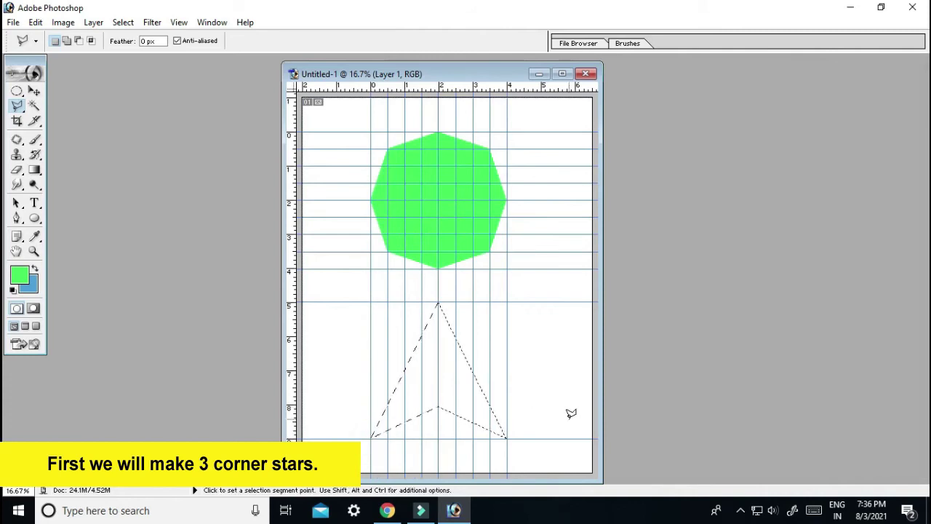
- Make the Background layer active using the Move tool's layer list
{"action": "key", "text": "v"}
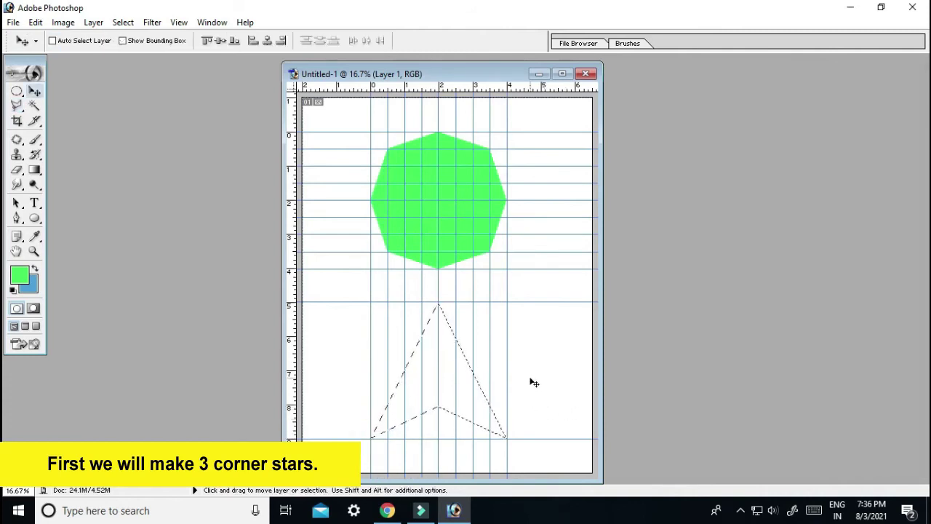
{"action": "right_click", "coordinate": [531, 380]}
{"action": "left_click", "coordinate": [553, 393]}
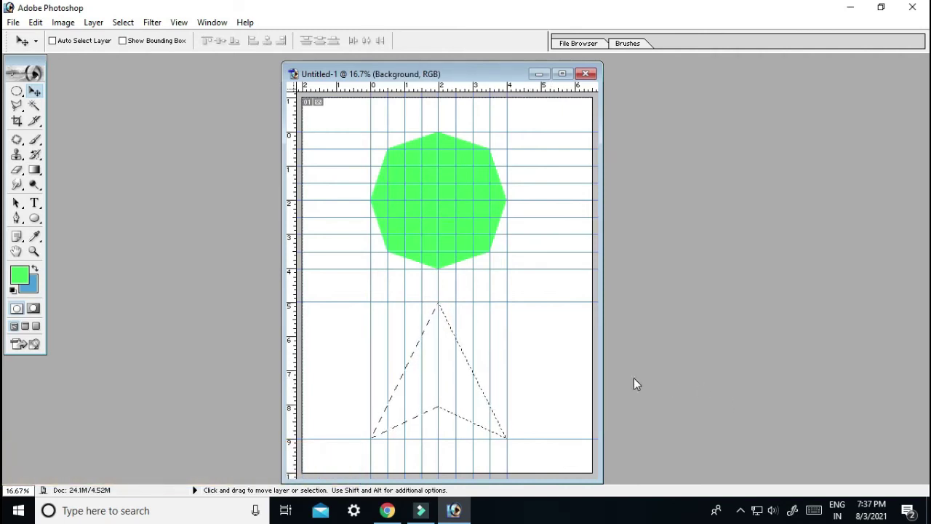
- Add a new layer and set the foreground colour to yellow-green DFFB46
{"action": "key", "text": "F7"}
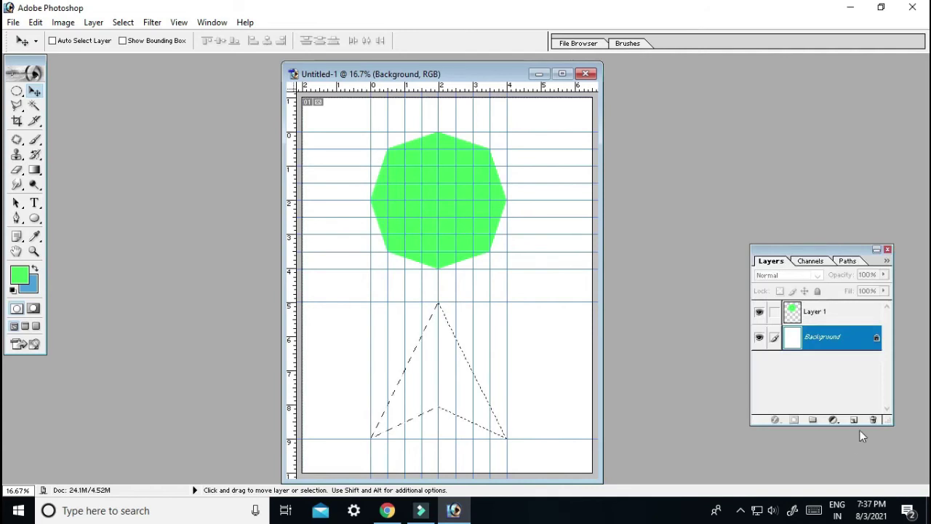
{"action": "left_click", "coordinate": [853, 420]}
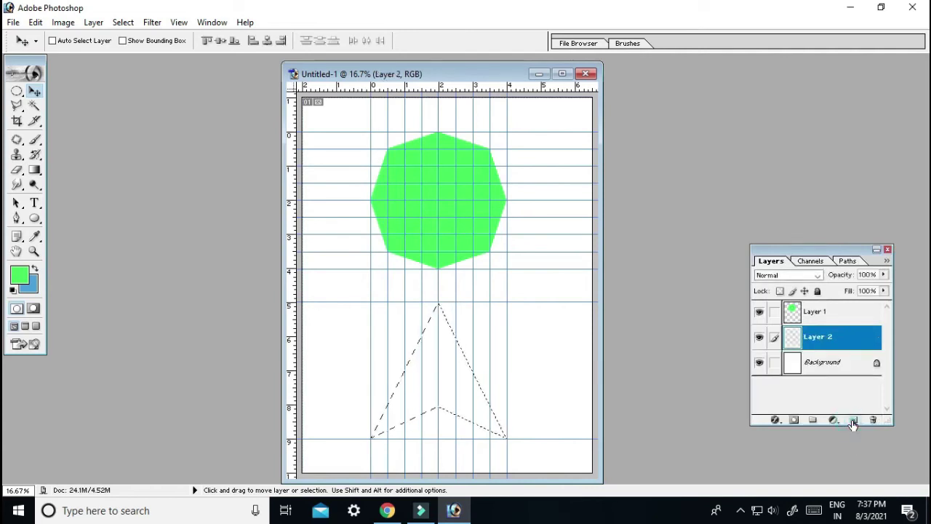
{"action": "left_click", "coordinate": [18, 275]}
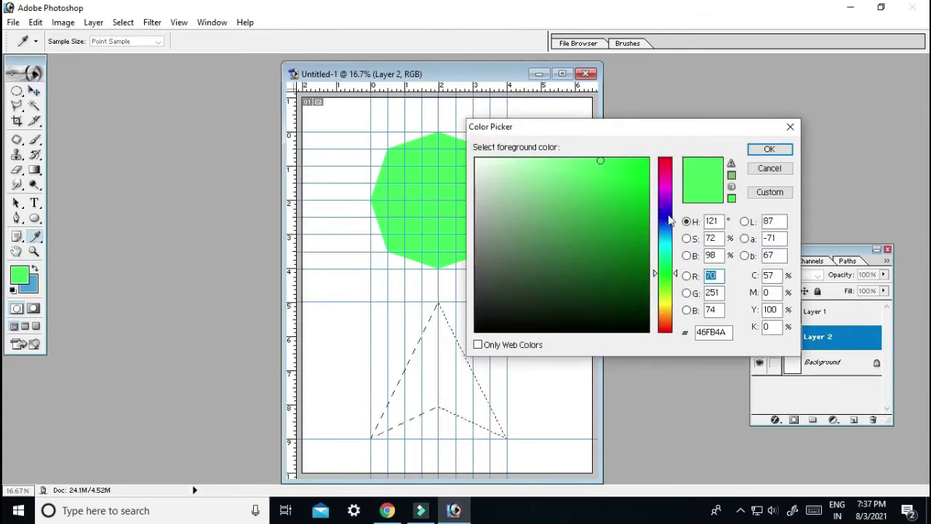
{"action": "left_click", "coordinate": [665, 298]}
{"action": "left_click", "coordinate": [637, 164]}
{"action": "left_click", "coordinate": [767, 148]}
{"action": "key", "text": "v"}
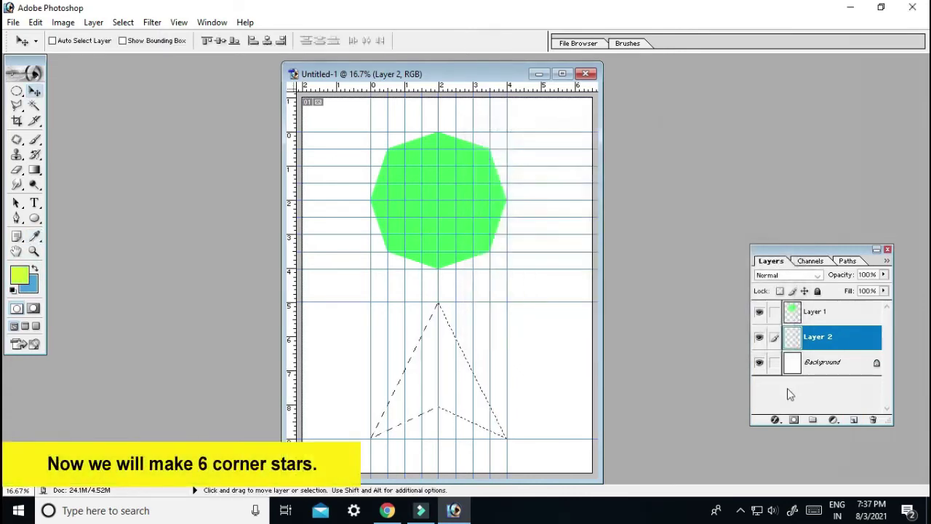
- Fill the arrowhead selection with the yellow-green foreground colour
{"action": "key", "text": "alt+e"}
{"action": "key", "text": "l"}
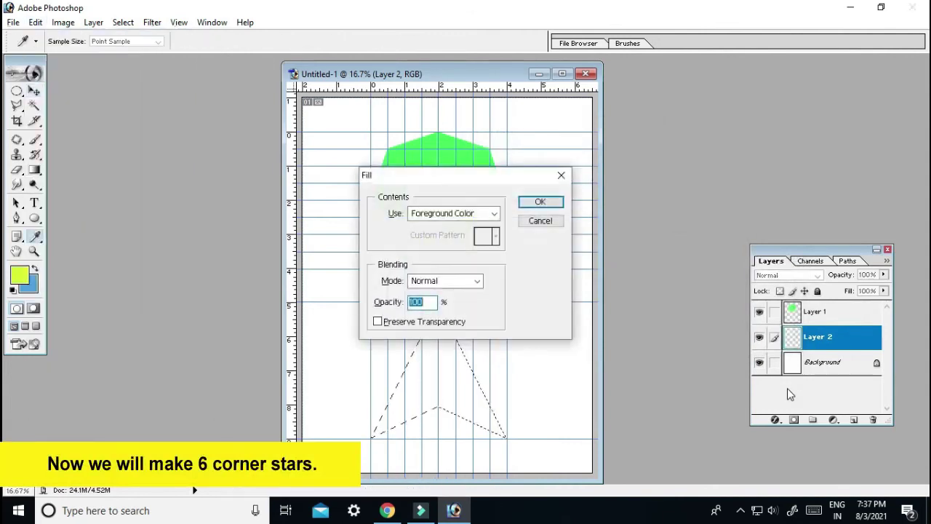
{"action": "key", "text": "Return"}
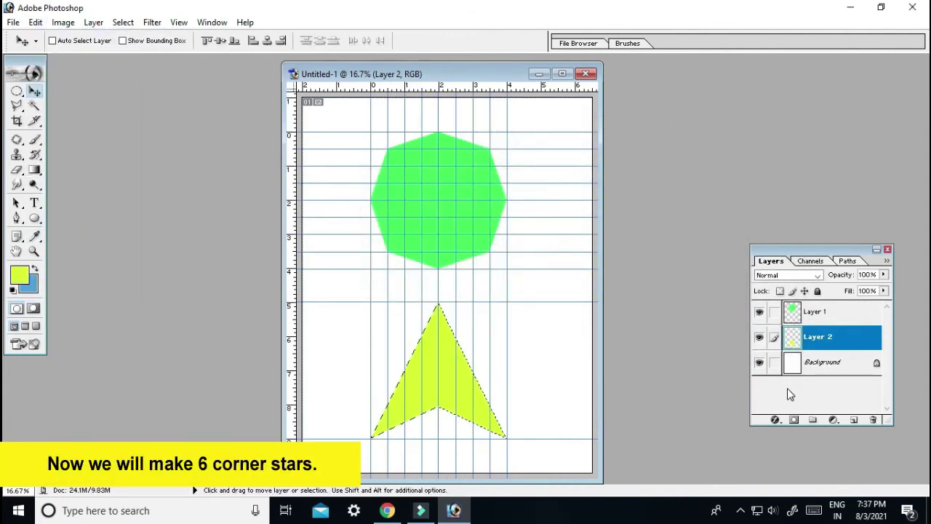
- Deselect, activate Layer 2, and Alt-drag a copy of the arrowhead to the right
{"action": "key", "text": "ctrl+d"}
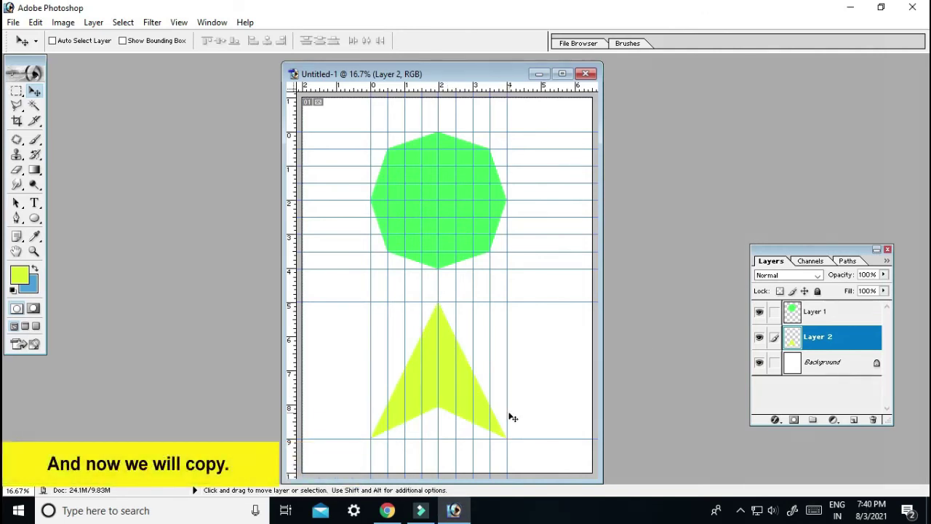
{"action": "right_click", "coordinate": [449, 386]}
{"action": "left_click", "coordinate": [483, 396]}
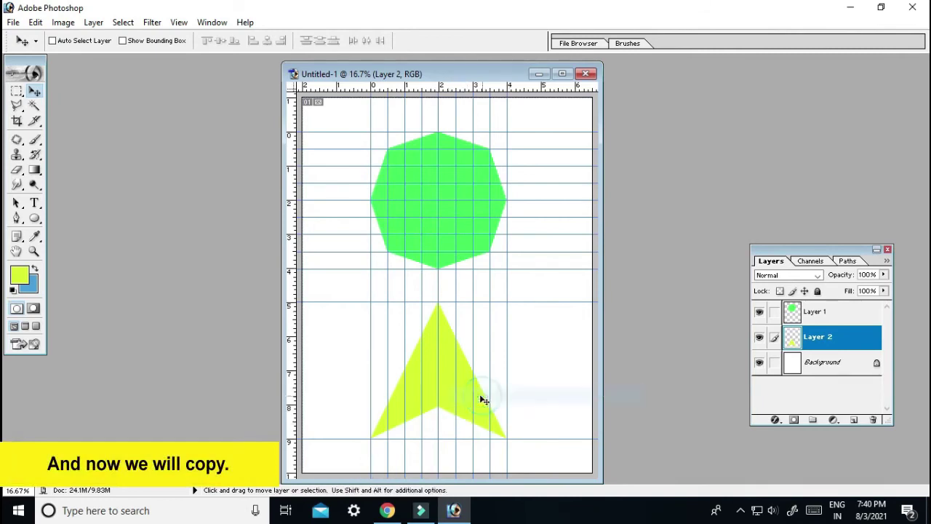
{"action": "left_click_drag", "start_coordinate": [448, 397], "coordinate": [541, 396]}
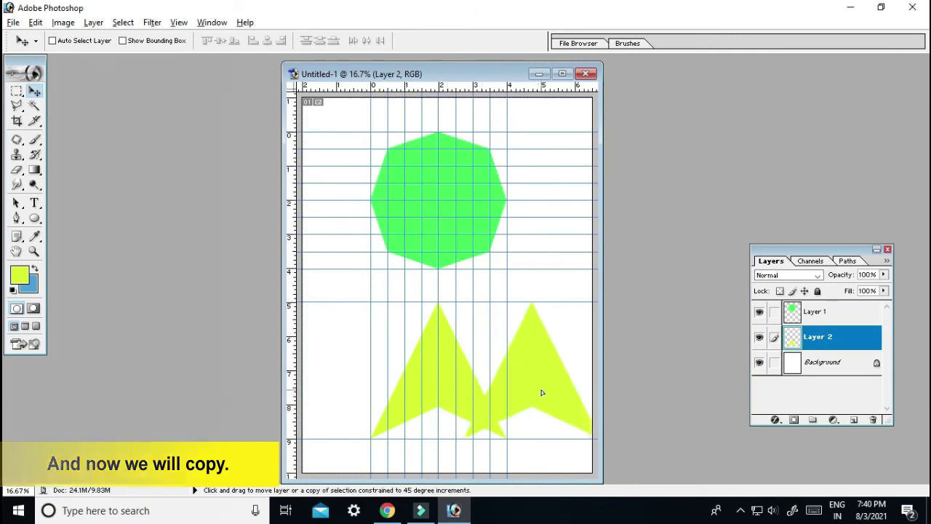
- Rotate the copied arrowhead 180° and slide it onto the original
{"action": "key", "text": "ctrl+t"}
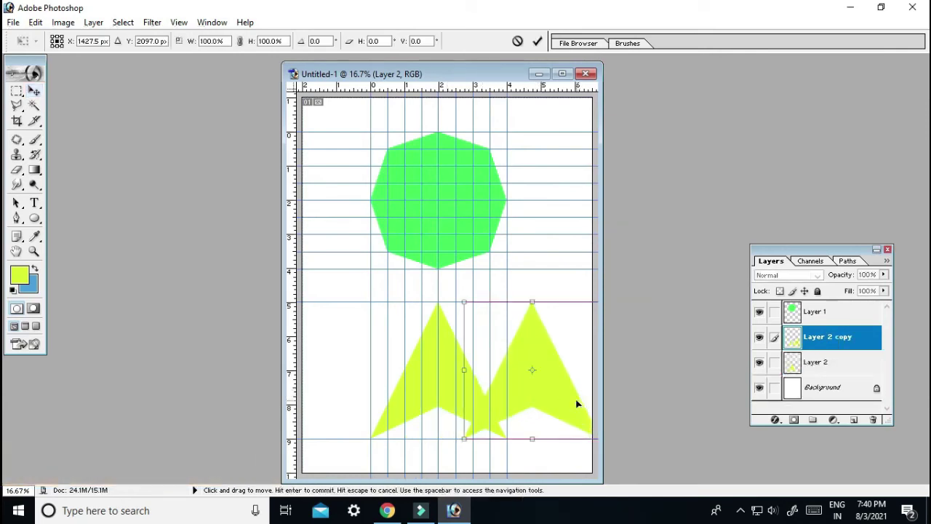
{"action": "right_click", "coordinate": [551, 393]}
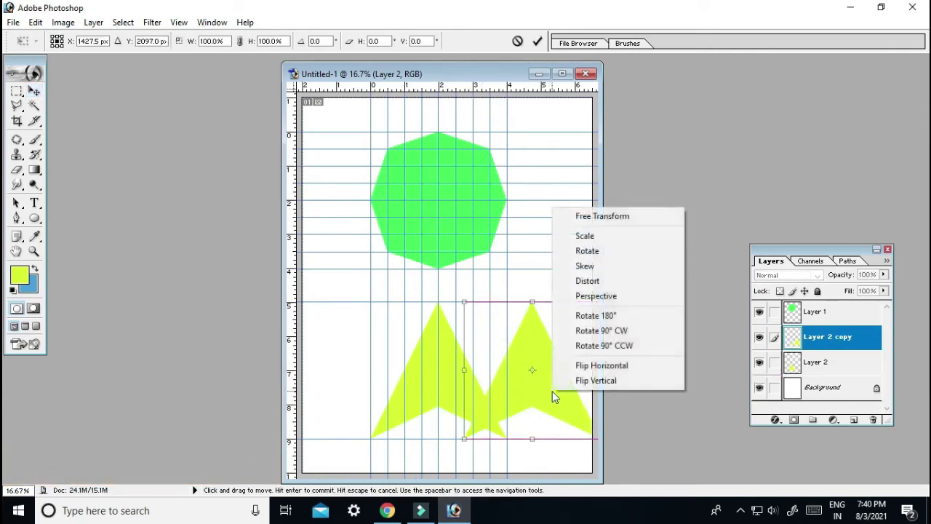
{"action": "left_click", "coordinate": [592, 318]}
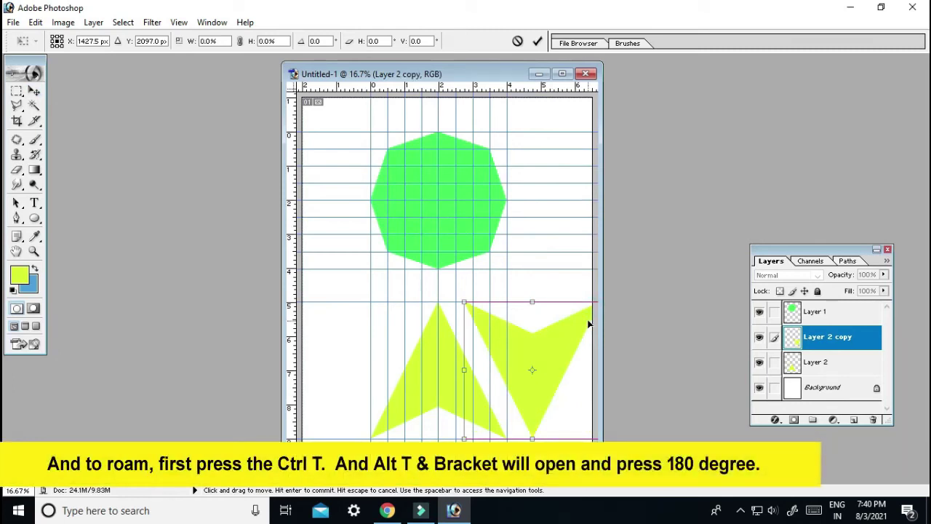
{"action": "key", "text": "Return"}
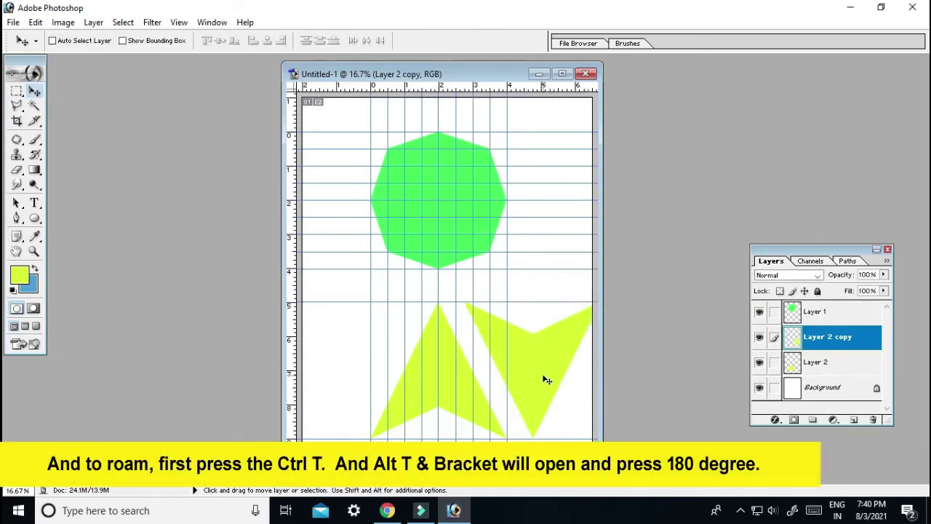
{"action": "left_click_drag", "start_coordinate": [540, 374], "coordinate": [448, 383]}
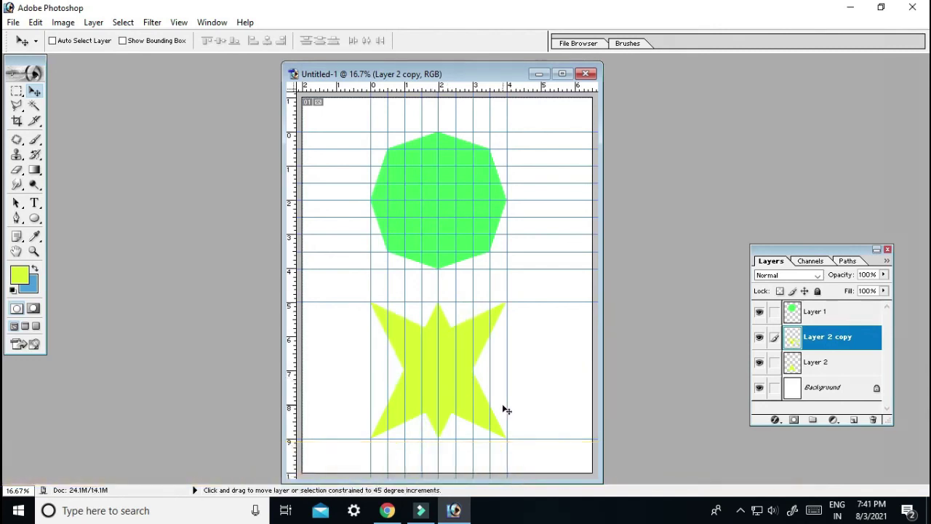
- Align the inverted arrowhead into an even star, link Layer 2, and merge with Ctrl+E
{"action": "mouse_move", "coordinate": [451, 390]}
{"action": "left_mouse_down"}
{"action": "mouse_move", "coordinate": [452, 377]}
{"action": "mouse_move", "coordinate": [450, 427]}
{"action": "left_mouse_up"}
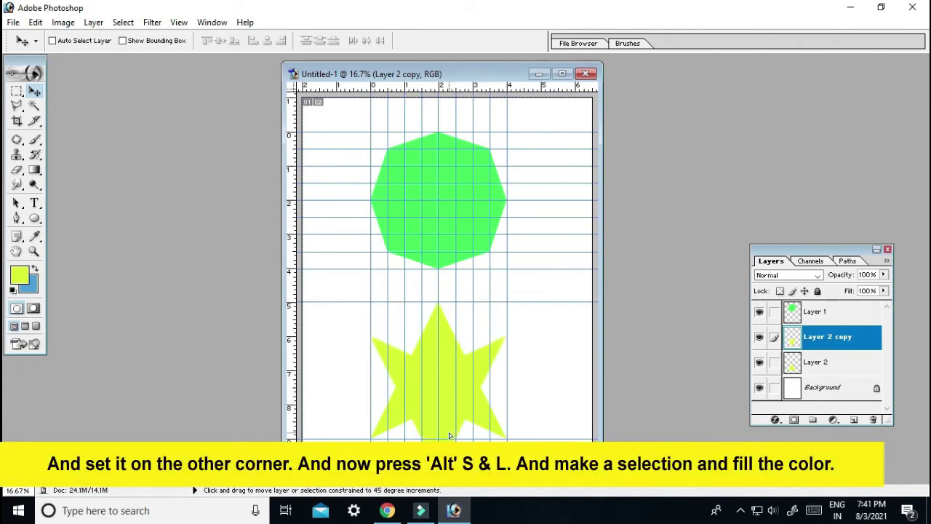
{"action": "left_click_drag", "start_coordinate": [448, 430], "coordinate": [448, 424]}
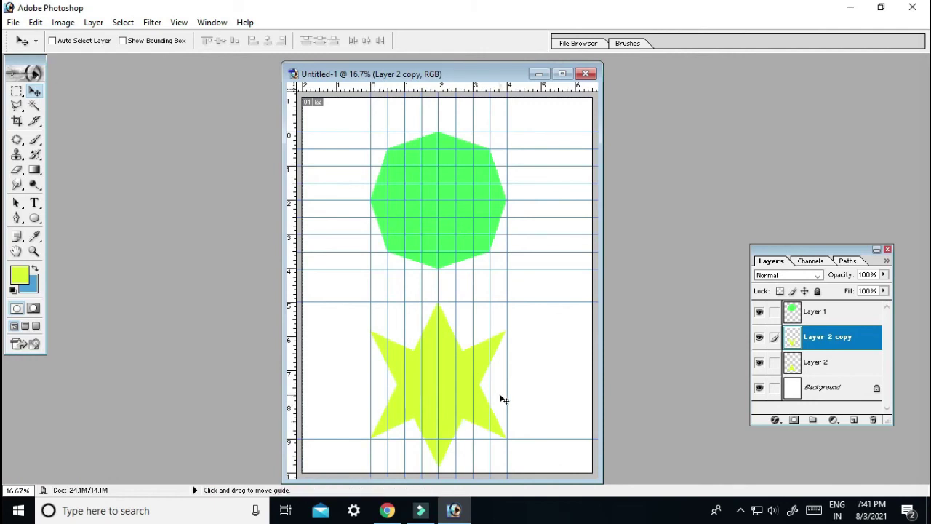
{"action": "right_click", "coordinate": [448, 336]}
{"action": "left_click", "coordinate": [471, 340]}
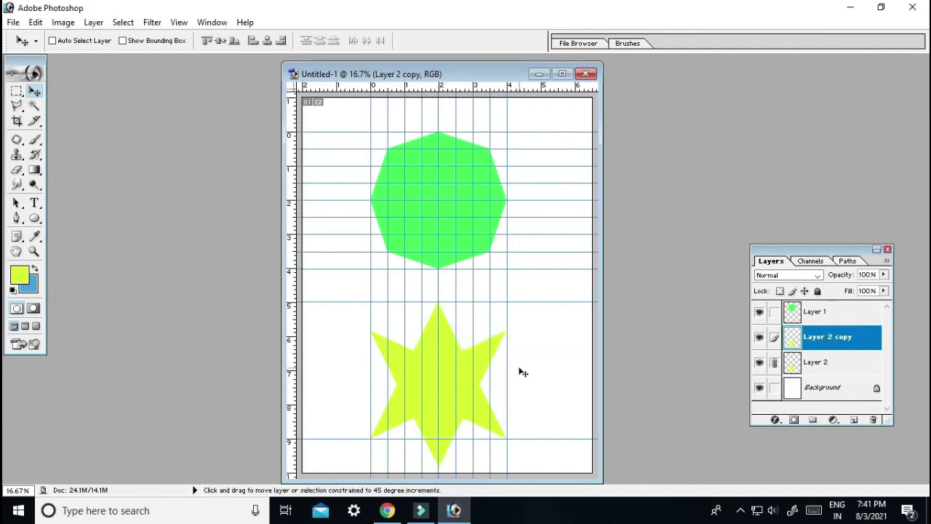
{"action": "key", "text": "ctrl+e"}
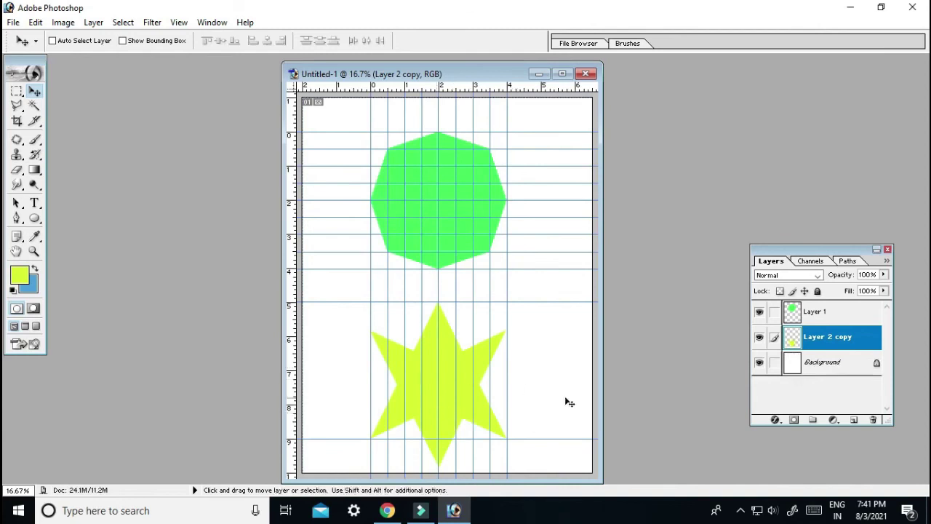
- Load the star's shape as a selection
{"action": "key", "text": "alt+s"}
{"action": "key", "text": "o"}
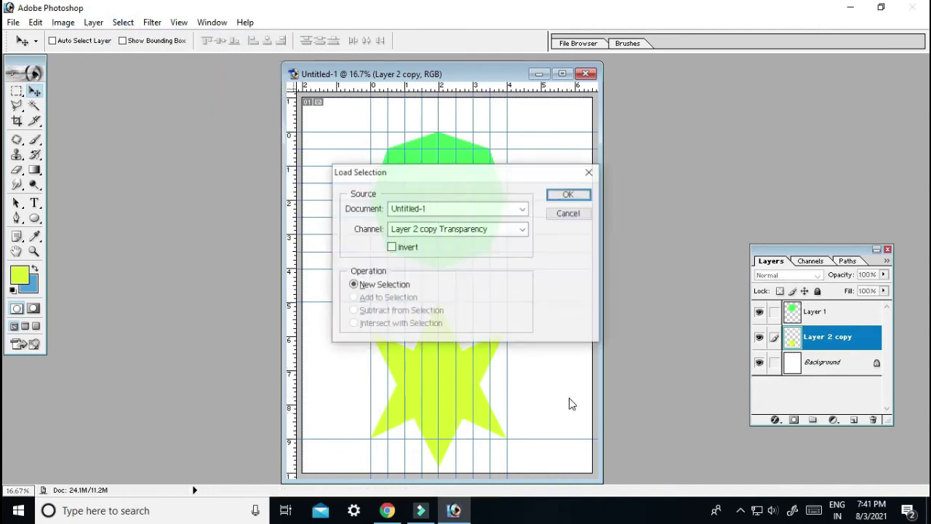
{"action": "key", "text": "Return"}
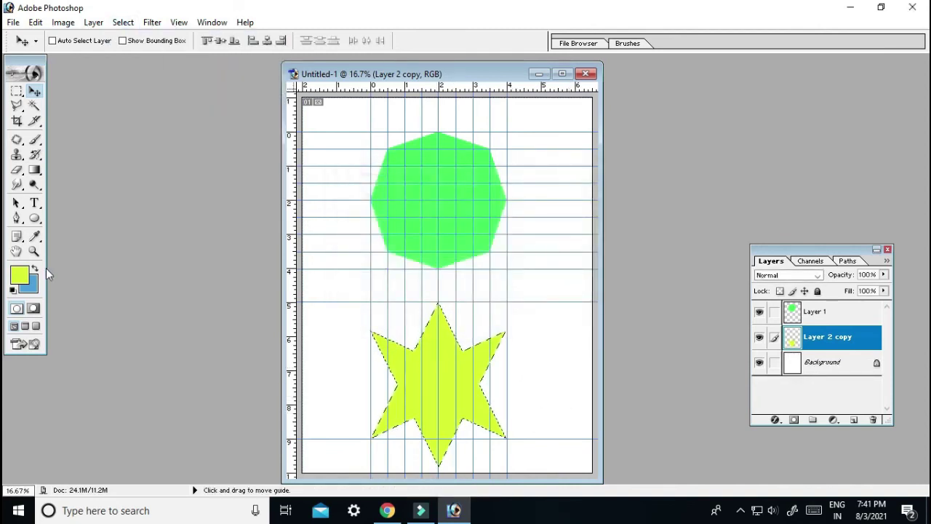
- Set the foreground colour to orange F99411
{"action": "left_click", "coordinate": [20, 274]}
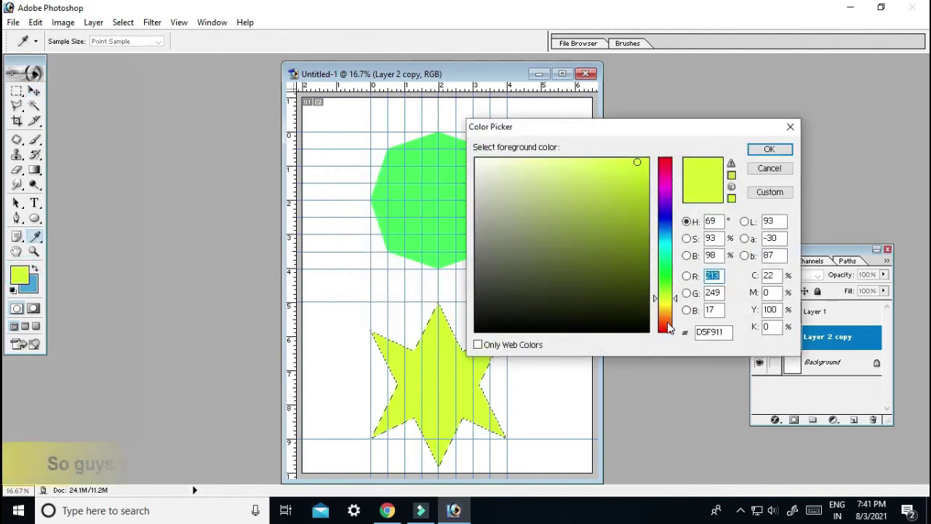
{"action": "left_click", "coordinate": [666, 330]}
{"action": "left_click_drag", "start_coordinate": [666, 324], "coordinate": [666, 315]}
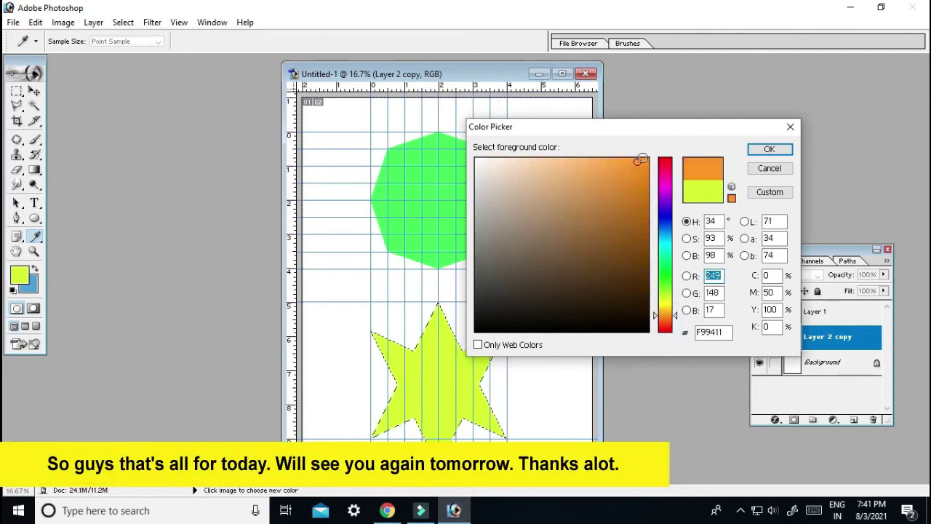
{"action": "left_click", "coordinate": [643, 157]}
{"action": "left_click", "coordinate": [767, 150]}
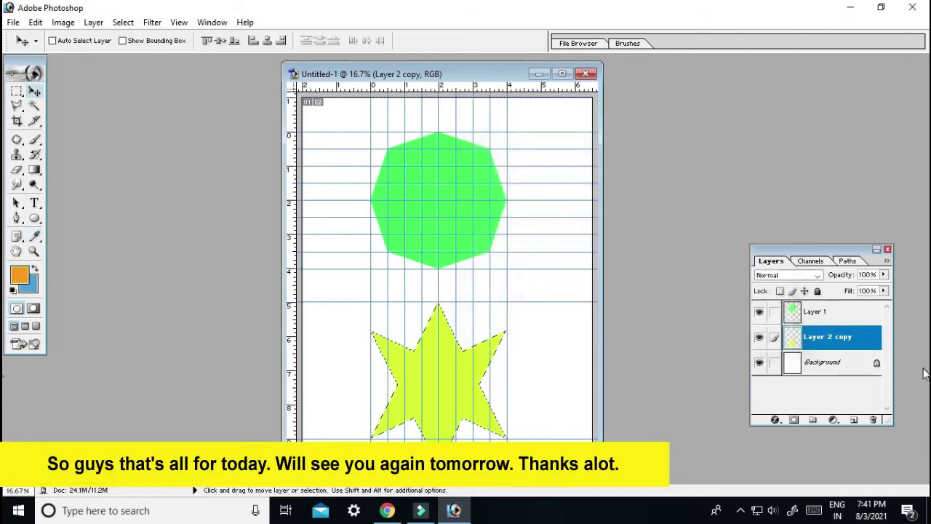
- Fill the star selection with the orange foreground colour
{"action": "key", "text": "alt+e"}
{"action": "key", "text": "l"}
{"action": "key", "text": "Return"}
{"action": "key", "text": "v"}
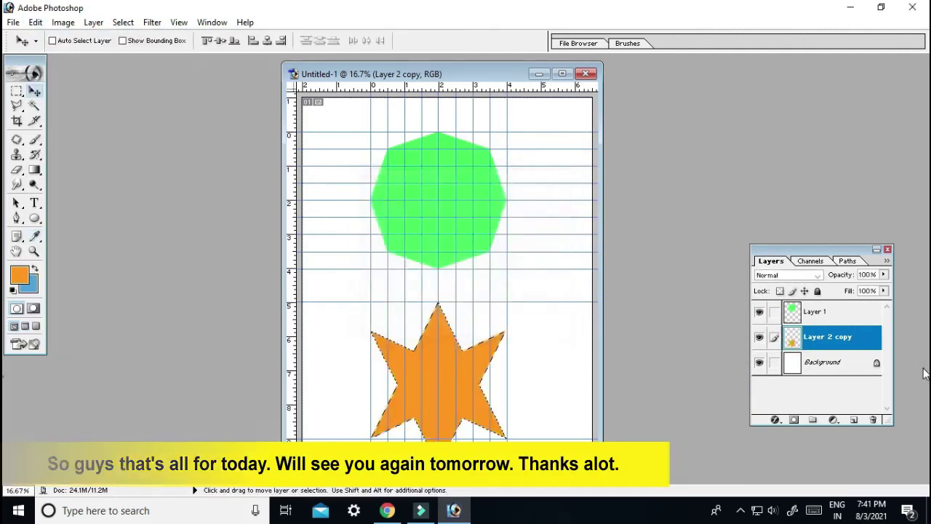